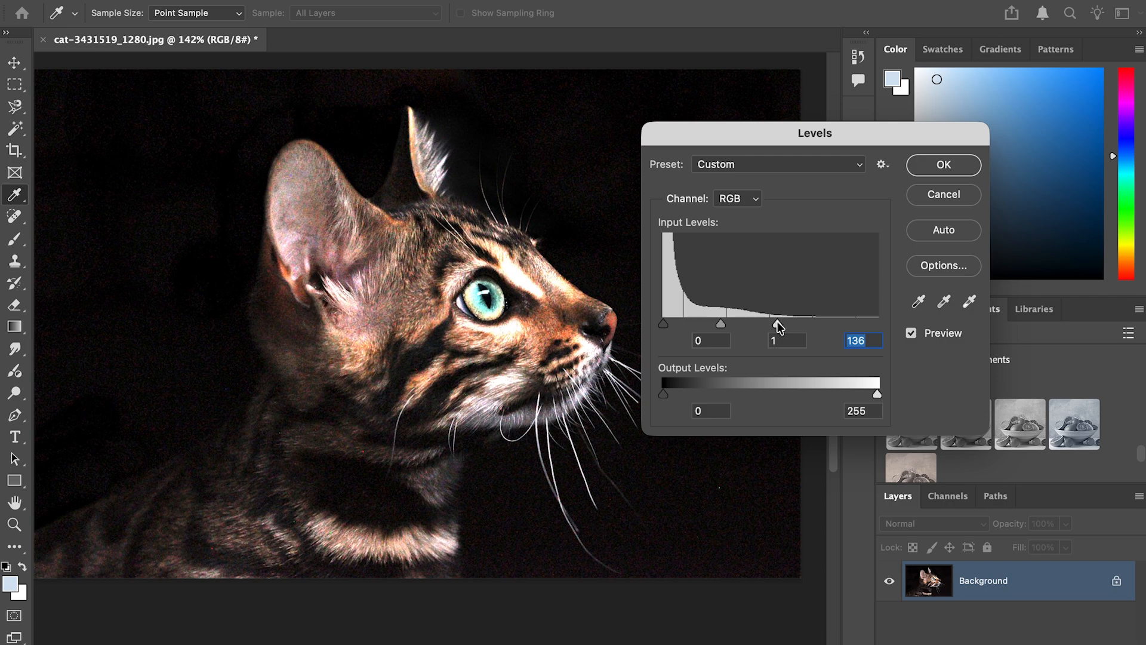
- Set the tabby photo's white input level to 255 and midtone to 1 in Levels, and try the black input slider
{"action": "left_click_drag", "start_coordinate": [778, 323], "coordinate": [882, 334]}
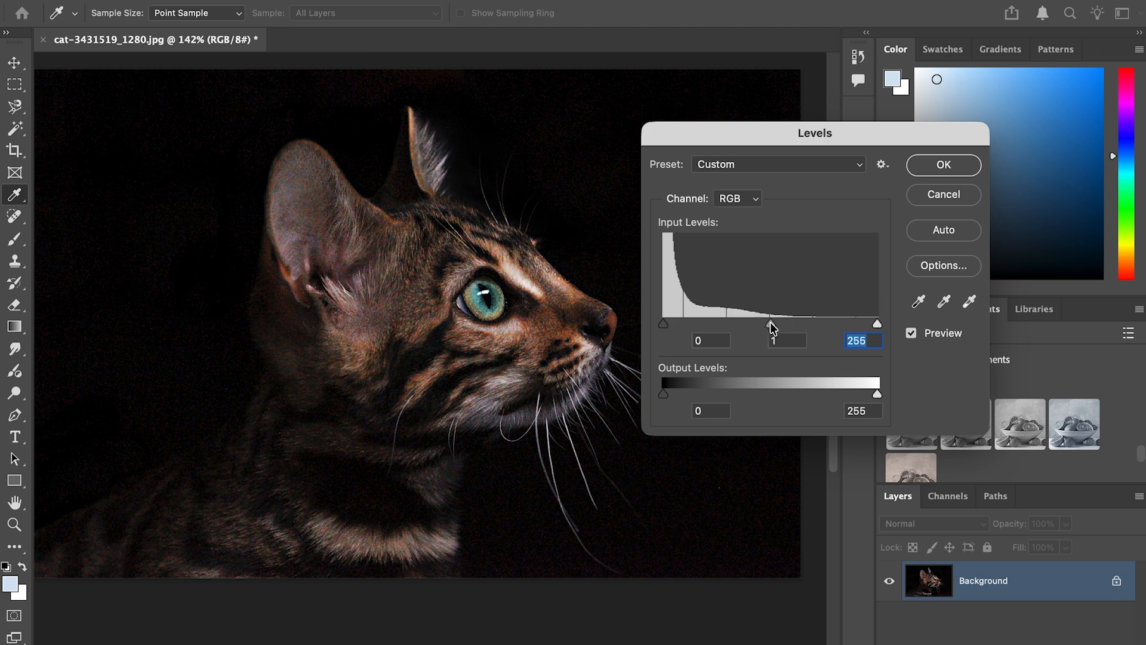
{"action": "mouse_move", "coordinate": [770, 321]}
{"action": "left_mouse_down"}
{"action": "mouse_move", "coordinate": [731, 324]}
{"action": "mouse_move", "coordinate": [755, 323]}
{"action": "left_mouse_up"}
{"action": "left_click_drag", "start_coordinate": [769, 325], "coordinate": [770, 325]}
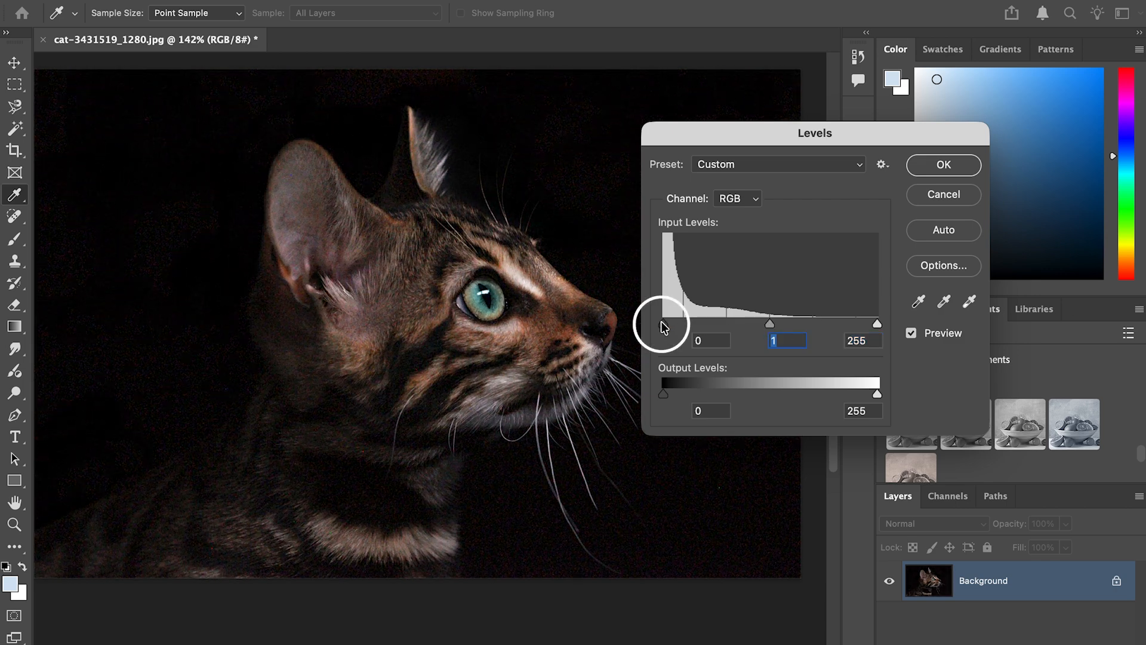
{"action": "mouse_move", "coordinate": [663, 324]}
{"action": "left_mouse_down"}
{"action": "mouse_move", "coordinate": [698, 324]}
{"action": "mouse_move", "coordinate": [659, 326]}
{"action": "left_mouse_up"}
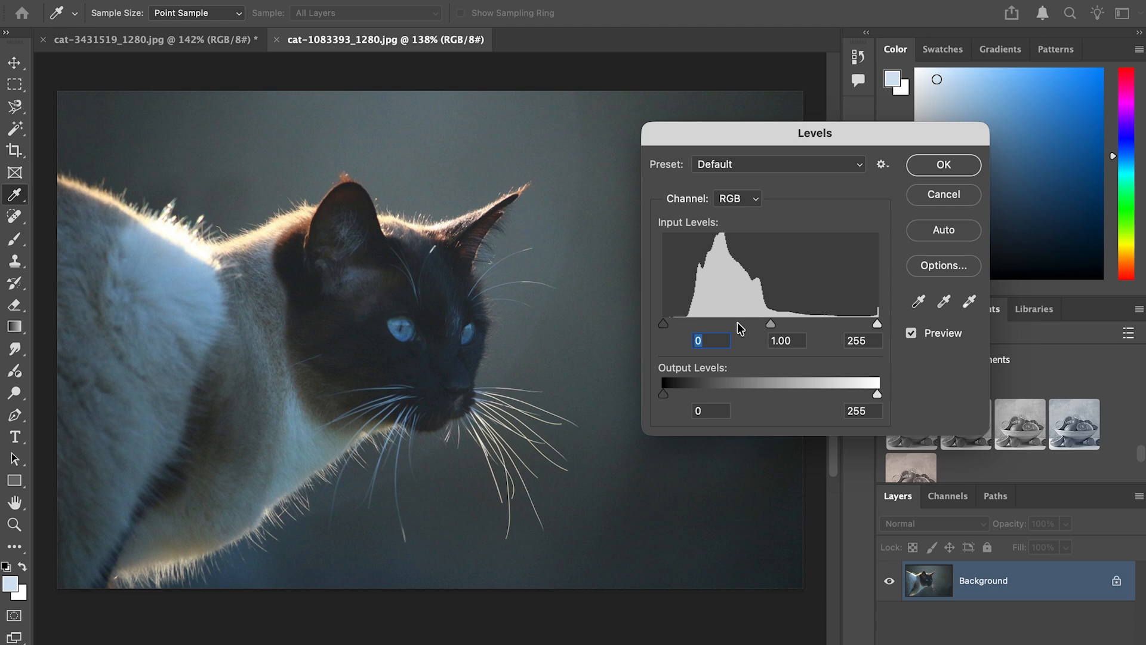
- Set the blue-eyed cat photo's black input level to 24 in Levels and pull the white input level down toward the histogram's main body
{"action": "left_click_drag", "start_coordinate": [664, 323], "coordinate": [683, 321]}
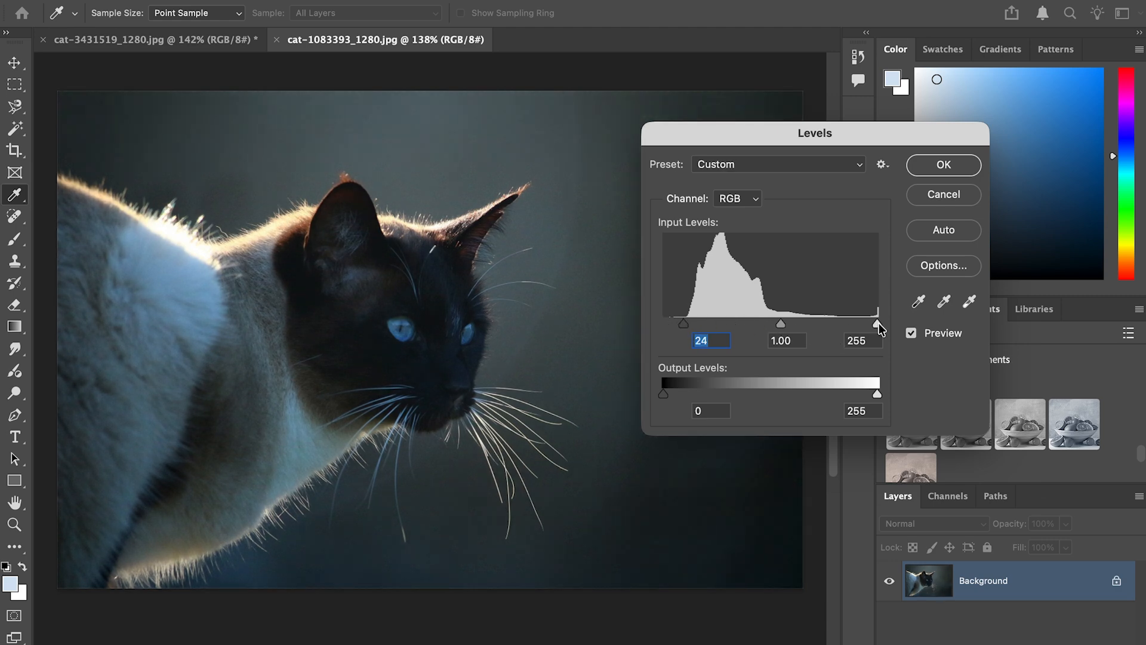
{"action": "left_click_drag", "start_coordinate": [877, 323], "coordinate": [805, 323]}
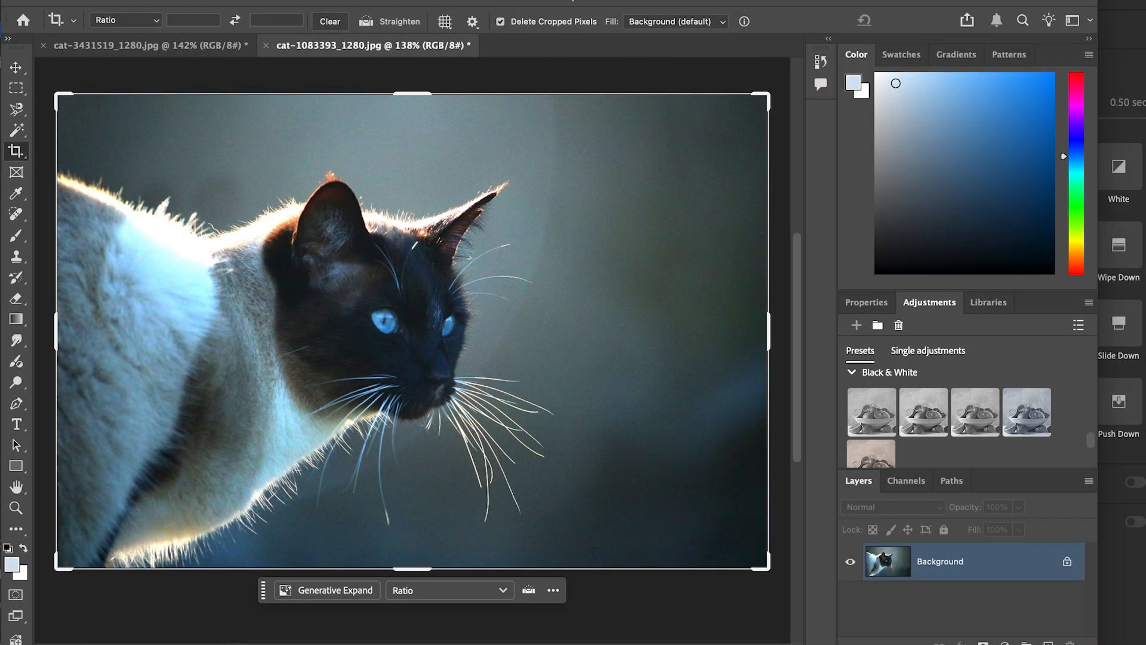
- Apply Brightness/Contrast to the blue-eyed cat photo, raising the brightness slightly and setting the contrast to 26
{"action": "left_click", "coordinate": [214, 0]}
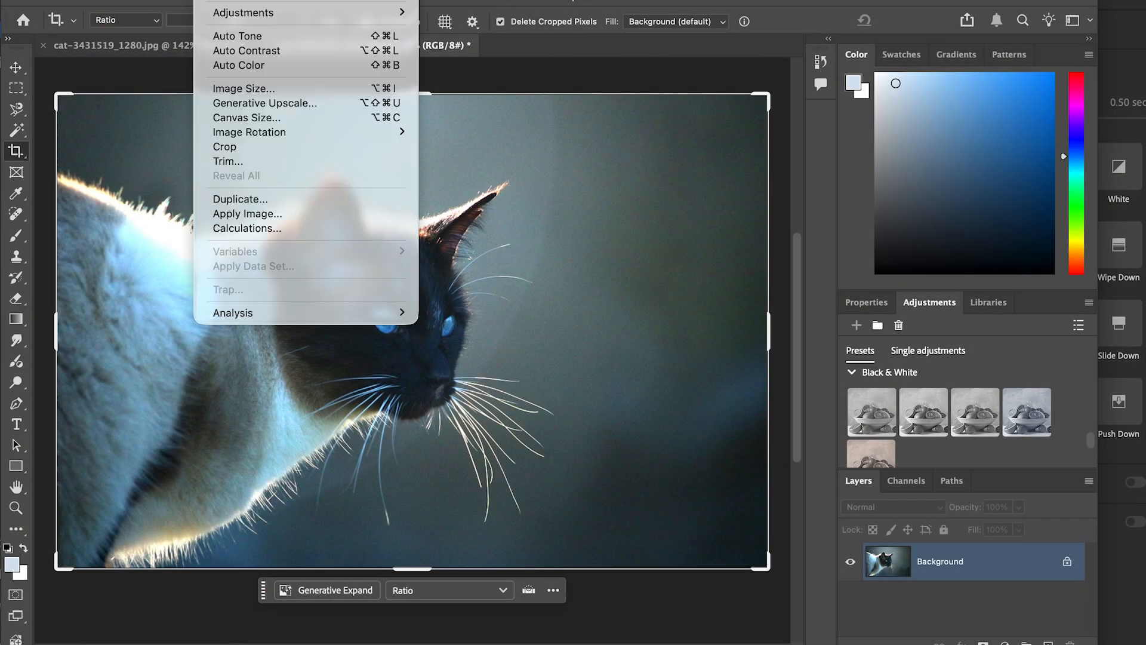
{"action": "mouse_move", "coordinate": [228, 12]}
{"action": "left_click", "coordinate": [462, 13]}
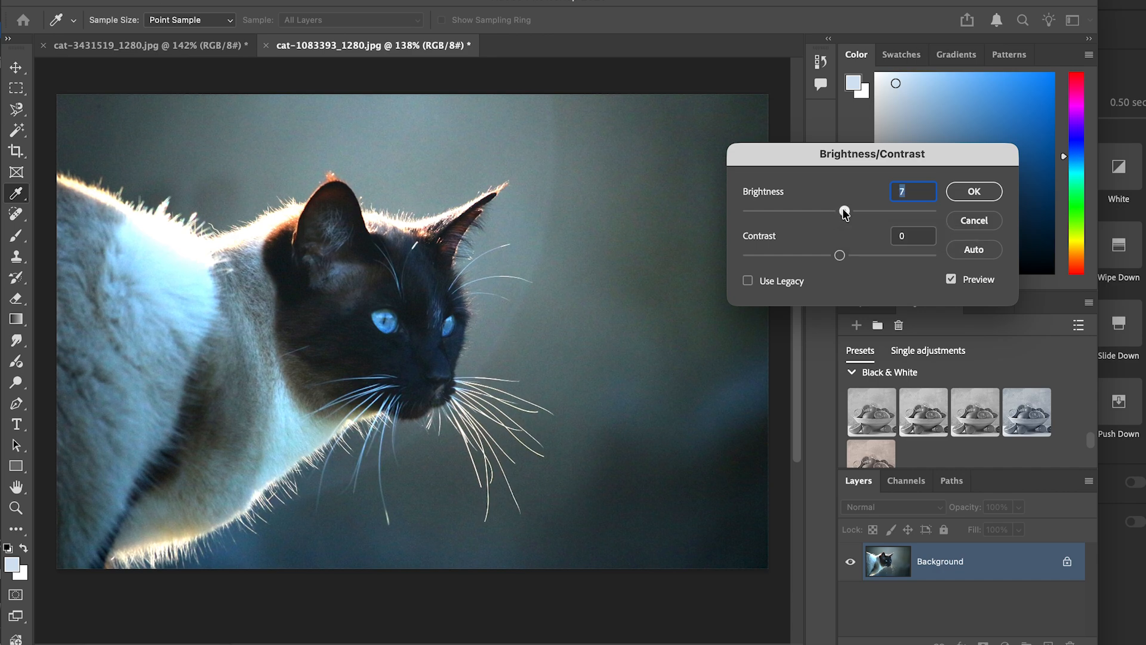
{"action": "mouse_move", "coordinate": [840, 212]}
{"action": "left_mouse_down"}
{"action": "mouse_move", "coordinate": [884, 212]}
{"action": "mouse_move", "coordinate": [841, 214]}
{"action": "mouse_move", "coordinate": [875, 213]}
{"action": "mouse_move", "coordinate": [841, 215]}
{"action": "mouse_move", "coordinate": [855, 216]}
{"action": "left_mouse_up"}
{"action": "left_click_drag", "start_coordinate": [839, 256], "coordinate": [862, 259]}
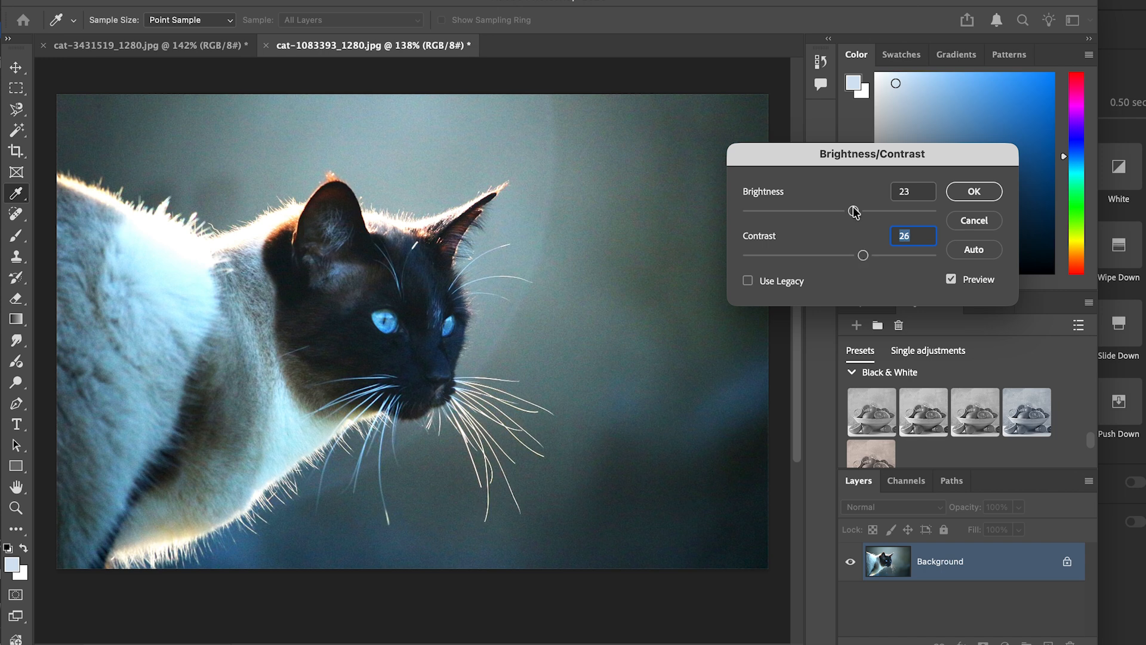
{"action": "left_click_drag", "start_coordinate": [854, 212], "coordinate": [859, 212]}
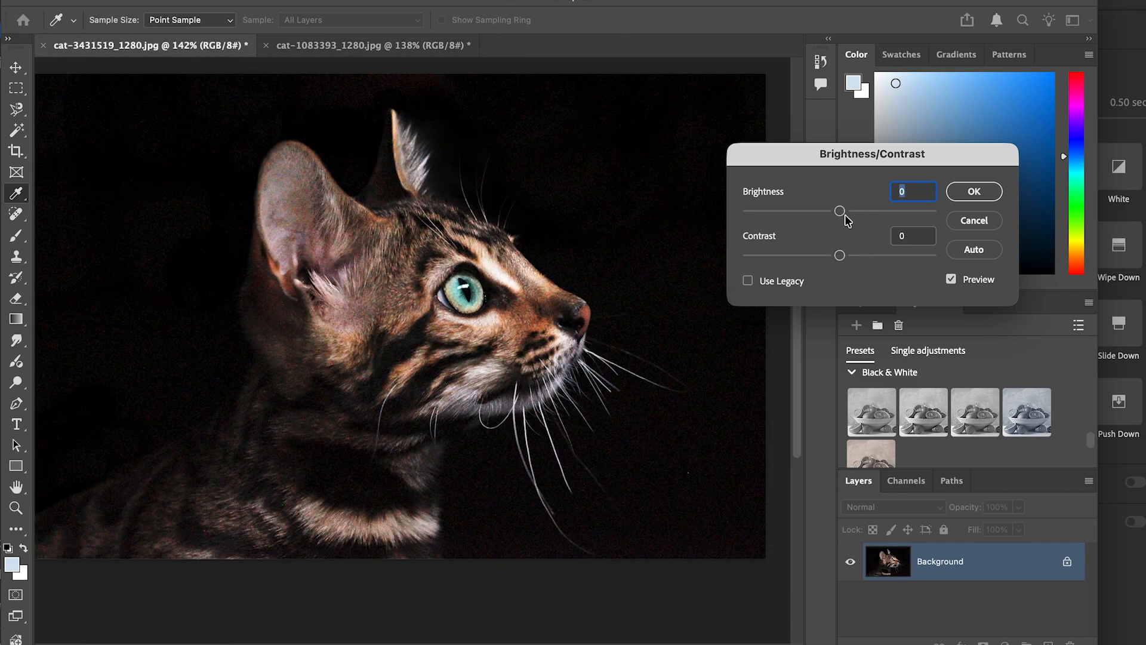
- Try a brightness of 104 on the tabby photo, reduce it to 3 and apply the adjustment
{"action": "left_click_drag", "start_coordinate": [839, 212], "coordinate": [903, 213]}
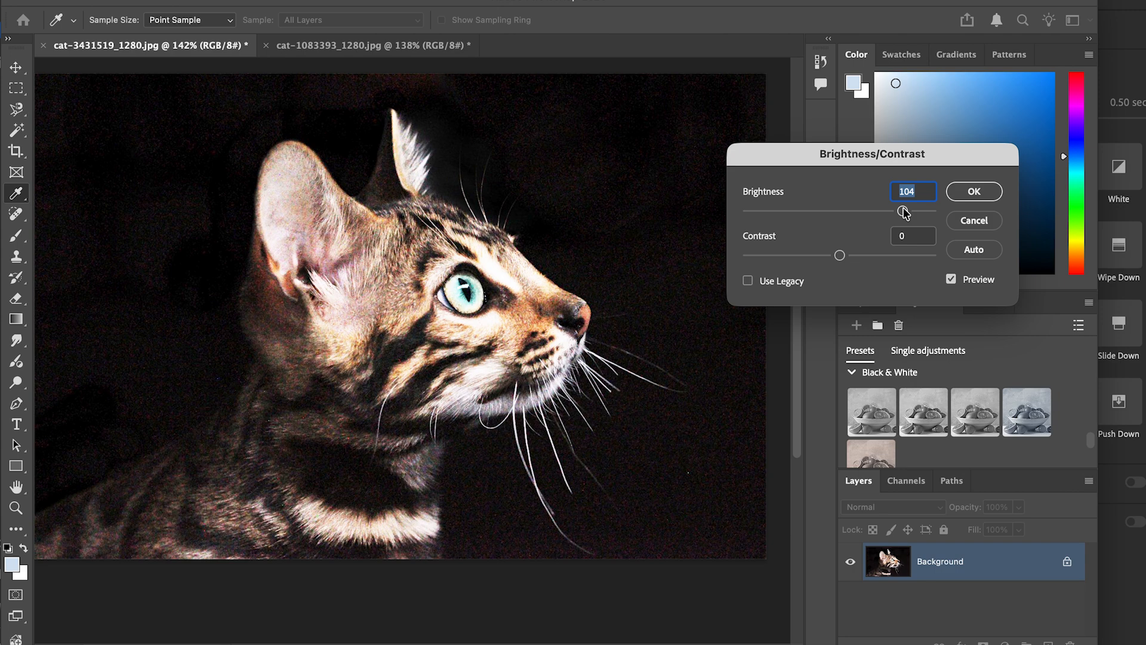
{"action": "left_click_drag", "start_coordinate": [904, 213], "coordinate": [843, 221]}
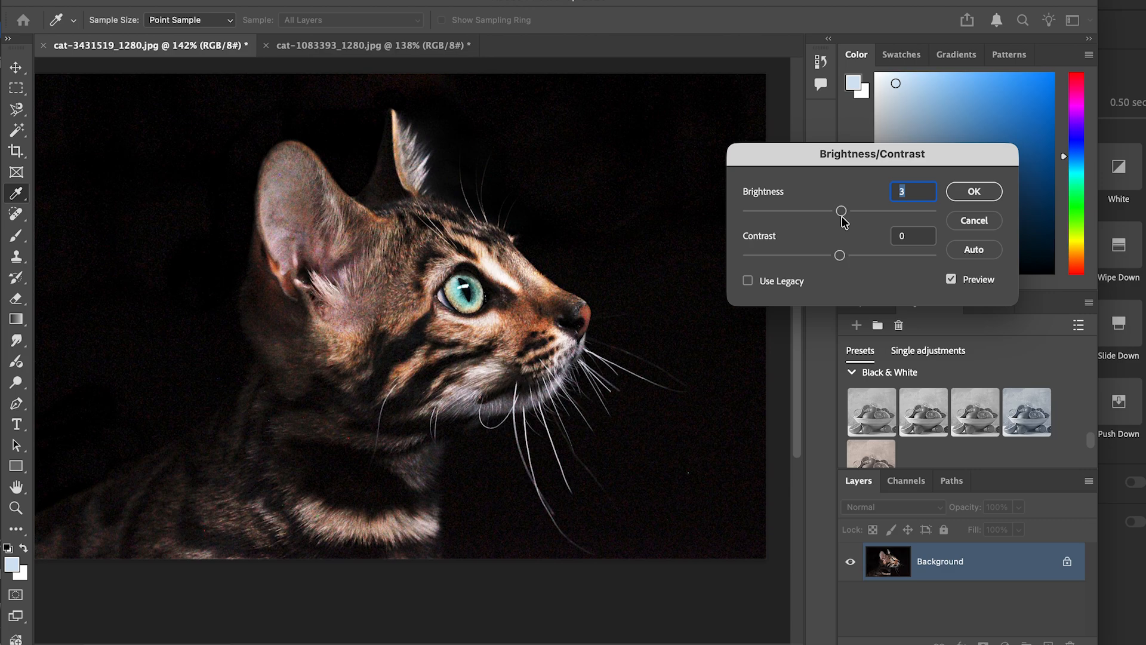
{"action": "left_click", "coordinate": [974, 191]}
{"action": "key", "text": "c"}
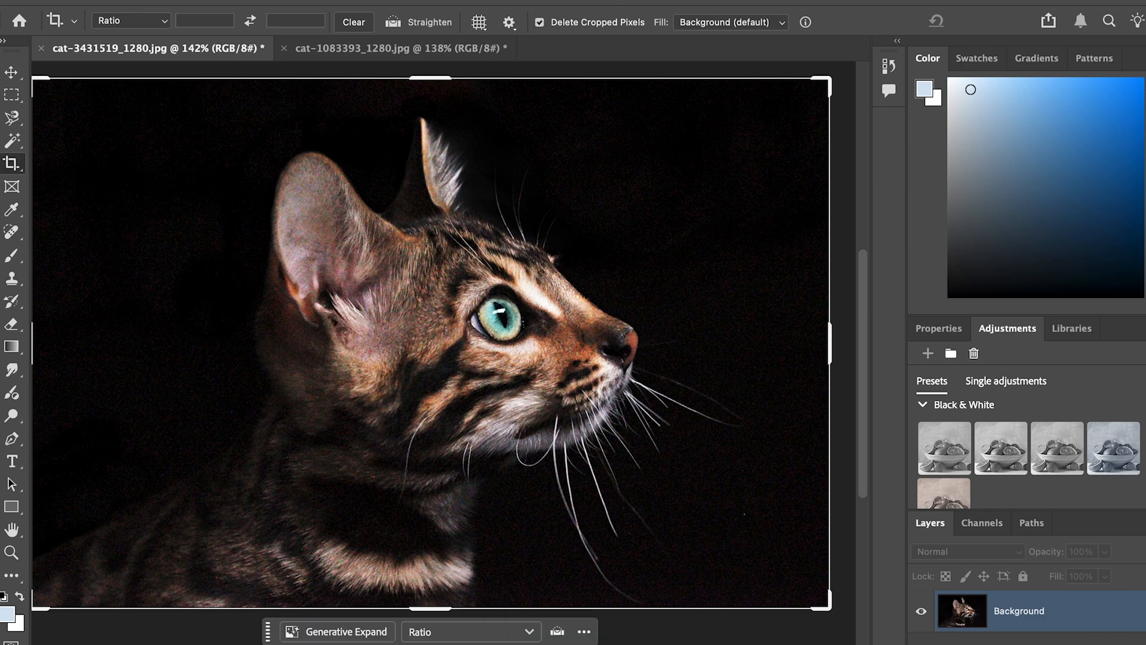
- Adjust the tabby photo with Shadows/Highlights, setting Shadows to 16% and lowering the Midtone contrast slightly
{"action": "left_click", "coordinate": [228, 1]}
{"action": "mouse_move", "coordinate": [351, 13]}
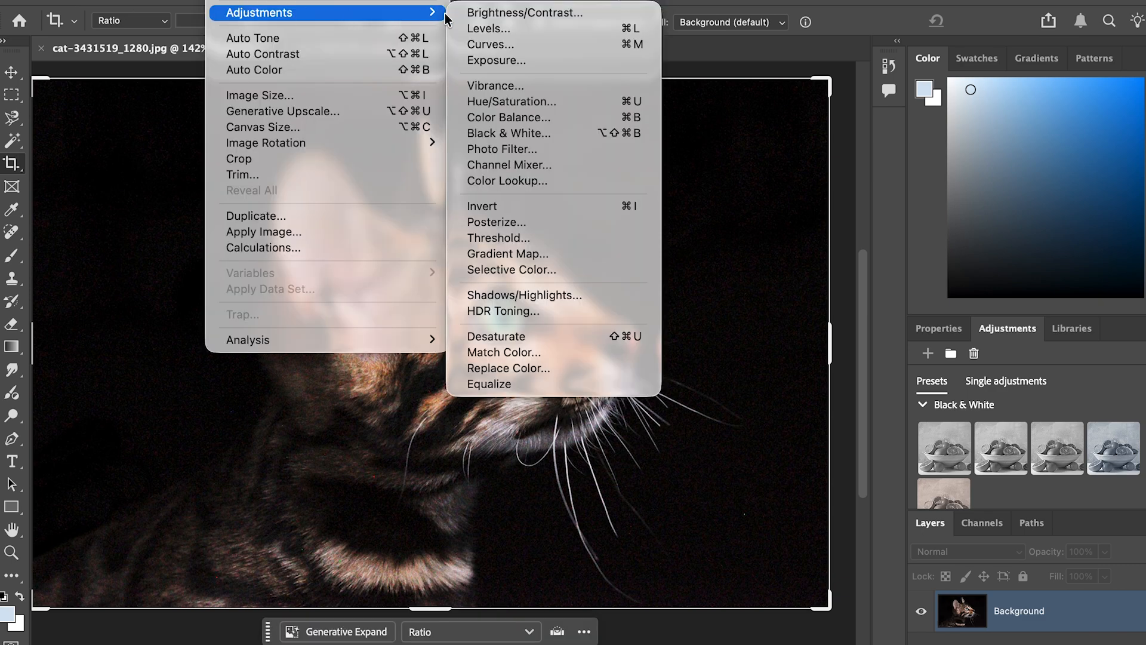
{"action": "left_click", "coordinate": [495, 295]}
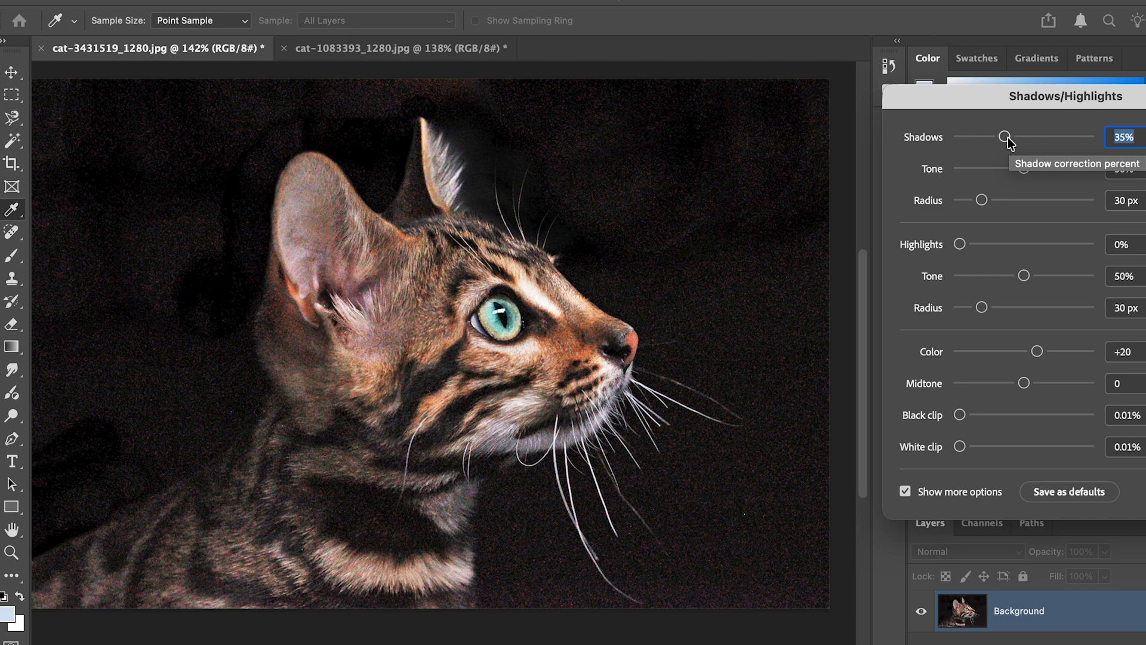
{"action": "left_click_drag", "start_coordinate": [1008, 142], "coordinate": [981, 148]}
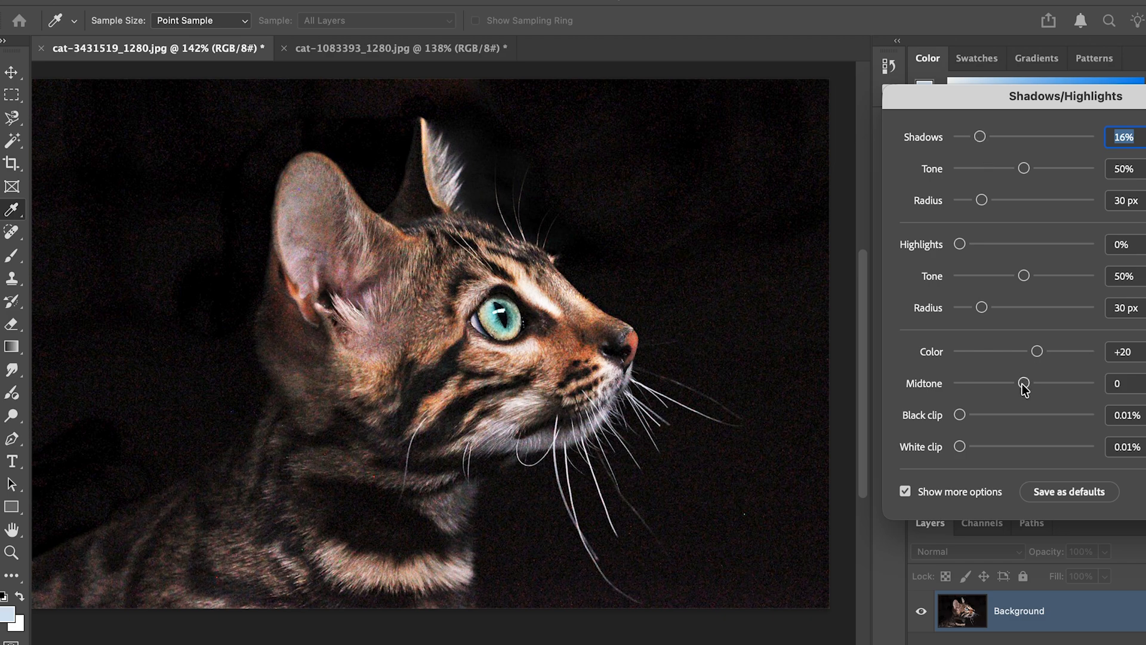
{"action": "mouse_move", "coordinate": [1023, 383]}
{"action": "left_mouse_down"}
{"action": "mouse_move", "coordinate": [1094, 385]}
{"action": "mouse_move", "coordinate": [954, 387]}
{"action": "mouse_move", "coordinate": [1013, 389]}
{"action": "left_mouse_up"}
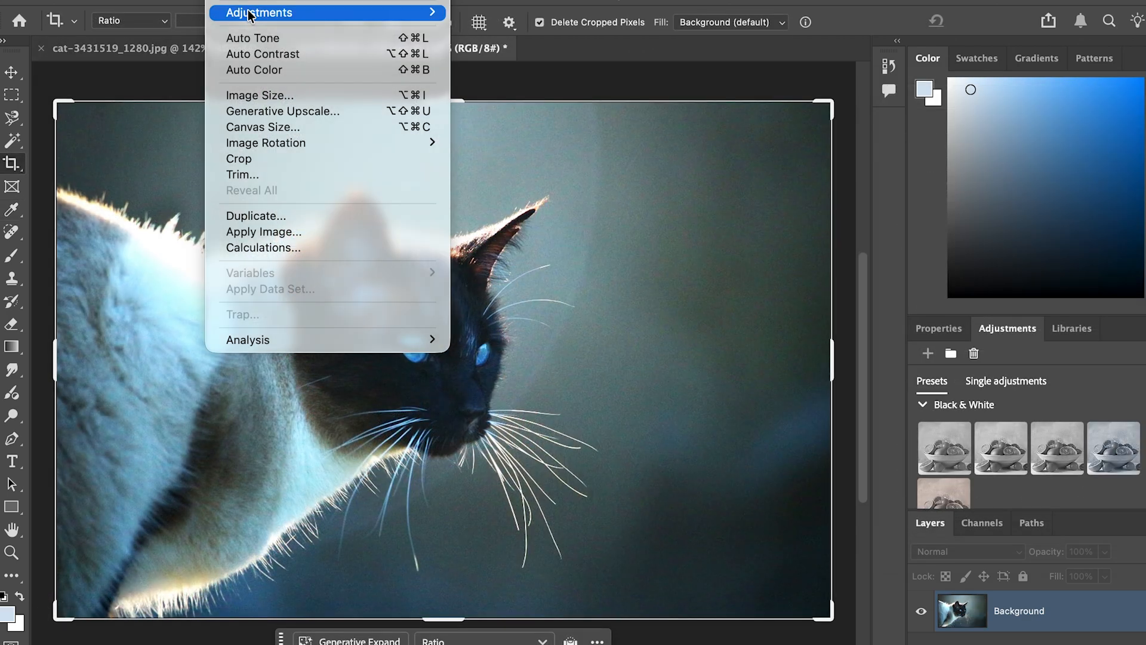
- Adjust the blue-eyed cat photo with Shadows/Highlights: Shadows 25%, Highlights 20%, a higher Color value and a lower Midtone value
{"action": "mouse_move", "coordinate": [430, 13]}
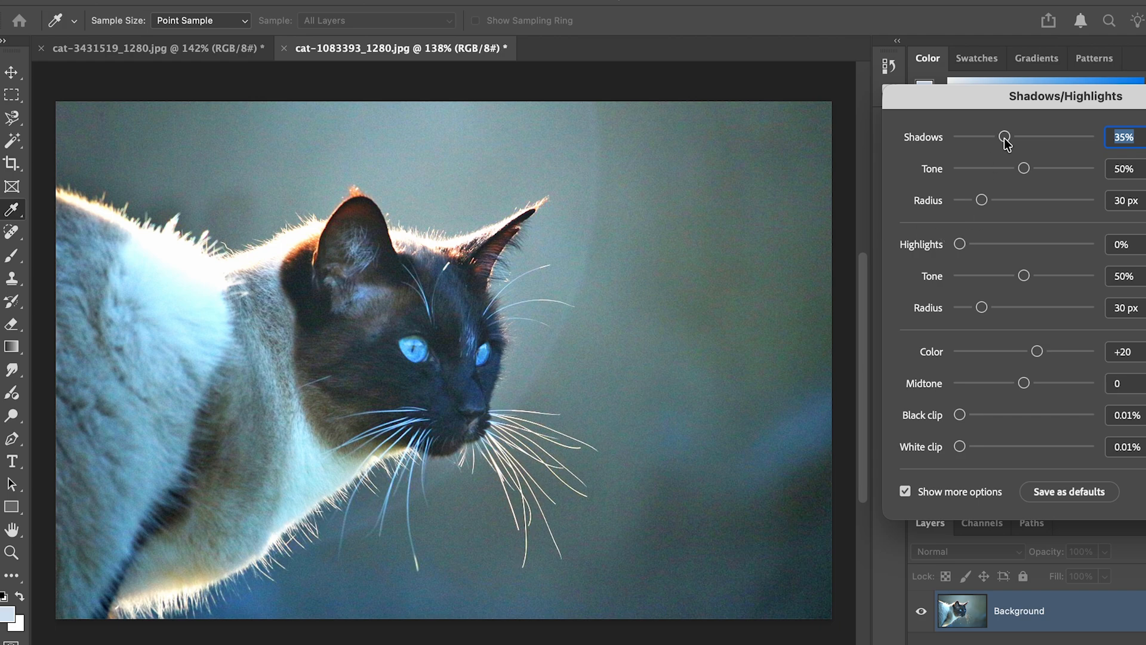
{"action": "mouse_move", "coordinate": [1004, 136]}
{"action": "left_mouse_down"}
{"action": "mouse_move", "coordinate": [1038, 145]}
{"action": "mouse_move", "coordinate": [991, 137]}
{"action": "left_mouse_up"}
{"action": "left_click_drag", "start_coordinate": [959, 244], "coordinate": [1058, 249]}
{"action": "left_click_drag", "start_coordinate": [959, 352], "coordinate": [1069, 350]}
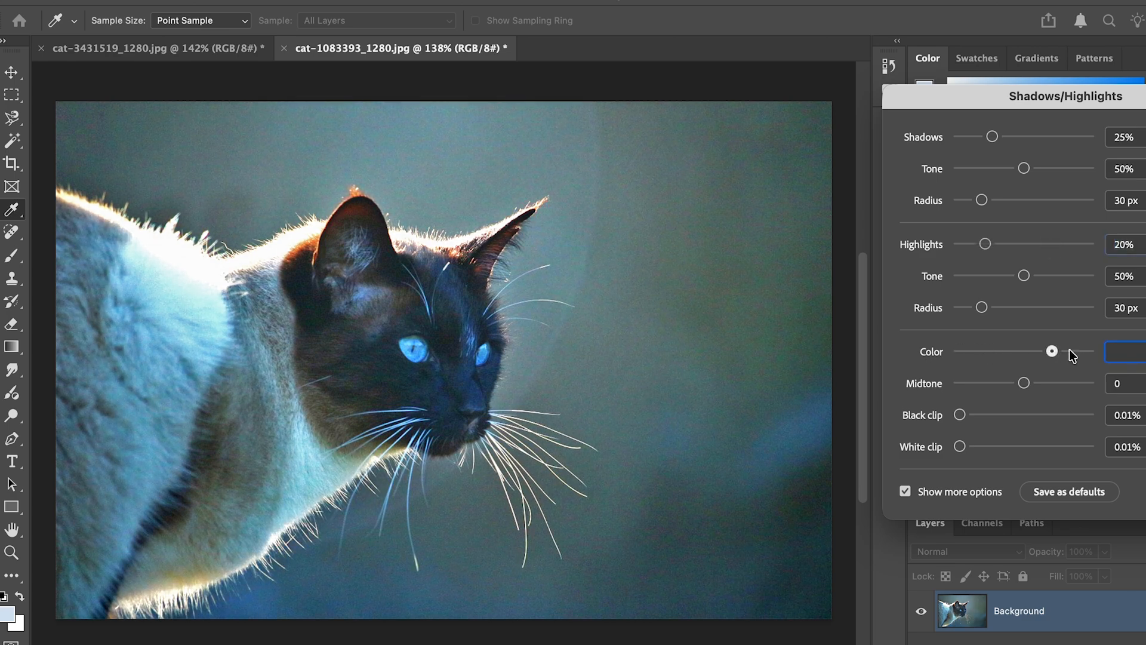
{"action": "left_click_drag", "start_coordinate": [1023, 382], "coordinate": [945, 427]}
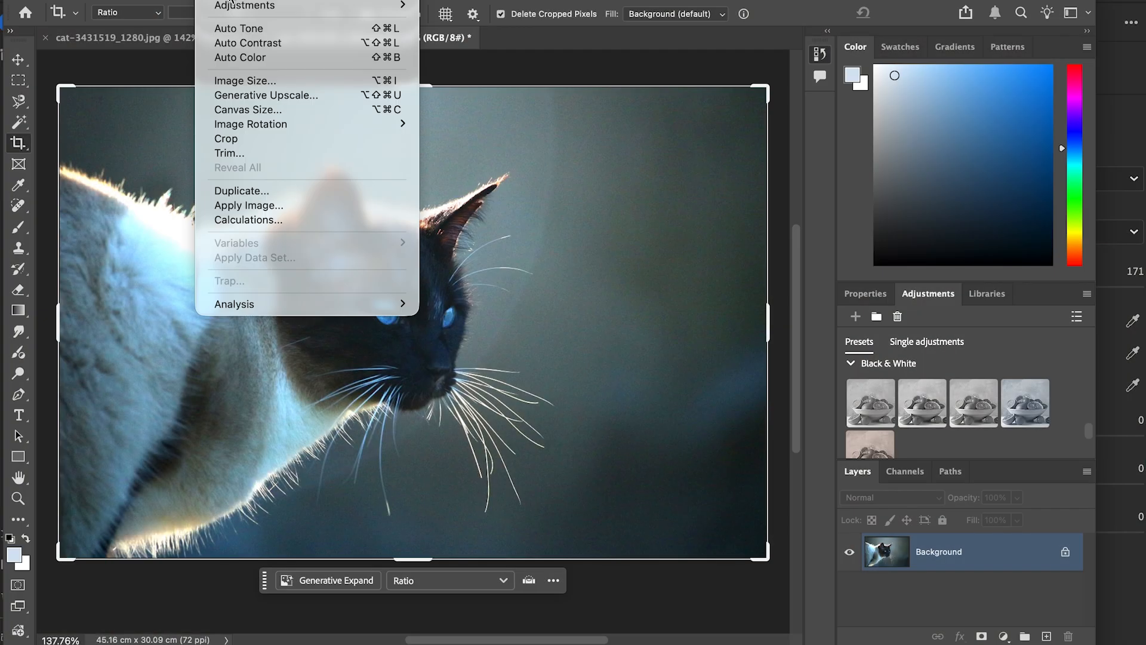
- Adjust the blue-eyed cat photo with Vibrance, raising the vibrance slightly and changing the saturation
{"action": "mouse_move", "coordinate": [274, 7]}
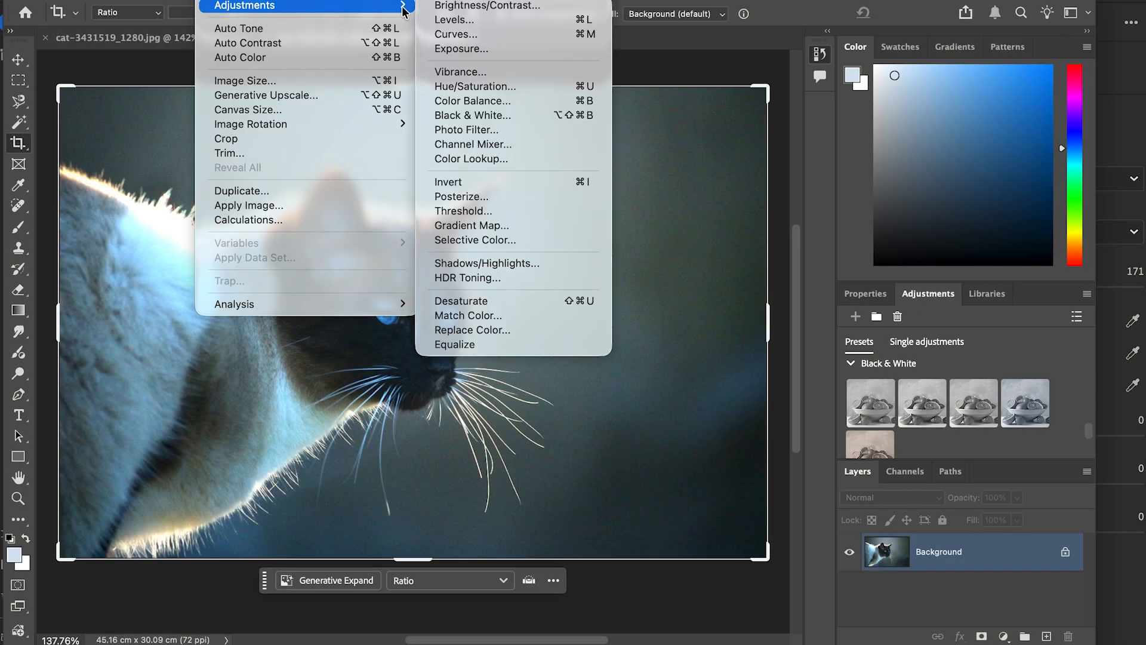
{"action": "left_click", "coordinate": [477, 73]}
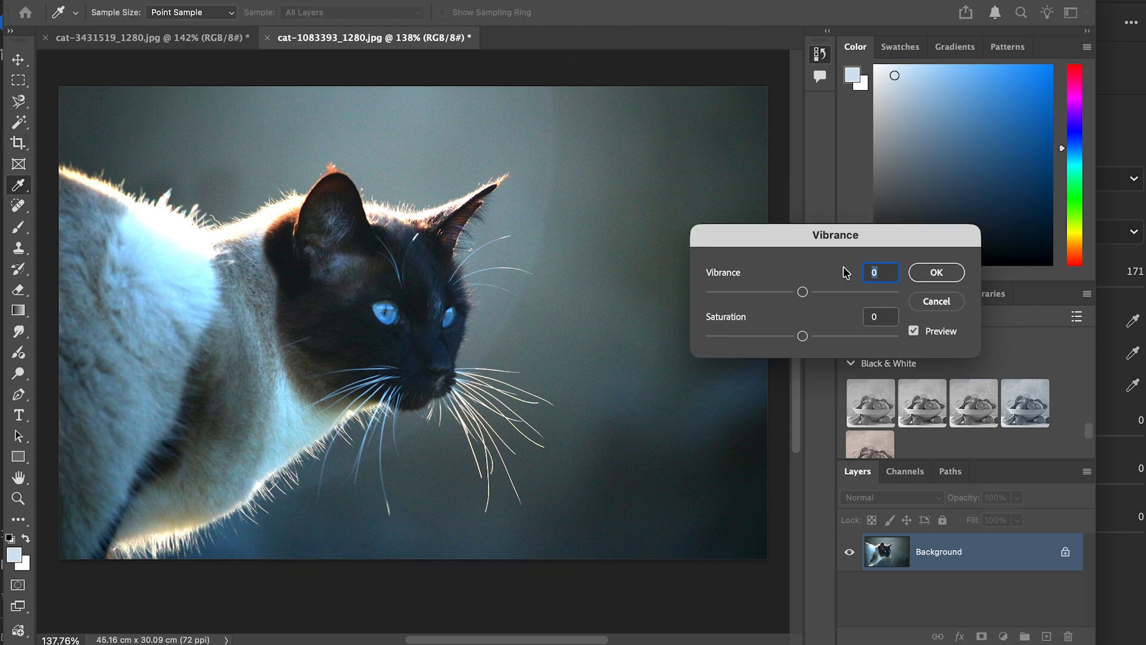
{"action": "mouse_move", "coordinate": [802, 291]}
{"action": "left_mouse_down"}
{"action": "mouse_move", "coordinate": [911, 291]}
{"action": "mouse_move", "coordinate": [806, 291]}
{"action": "left_mouse_up"}
{"action": "left_click_drag", "start_coordinate": [800, 335], "coordinate": [908, 339]}
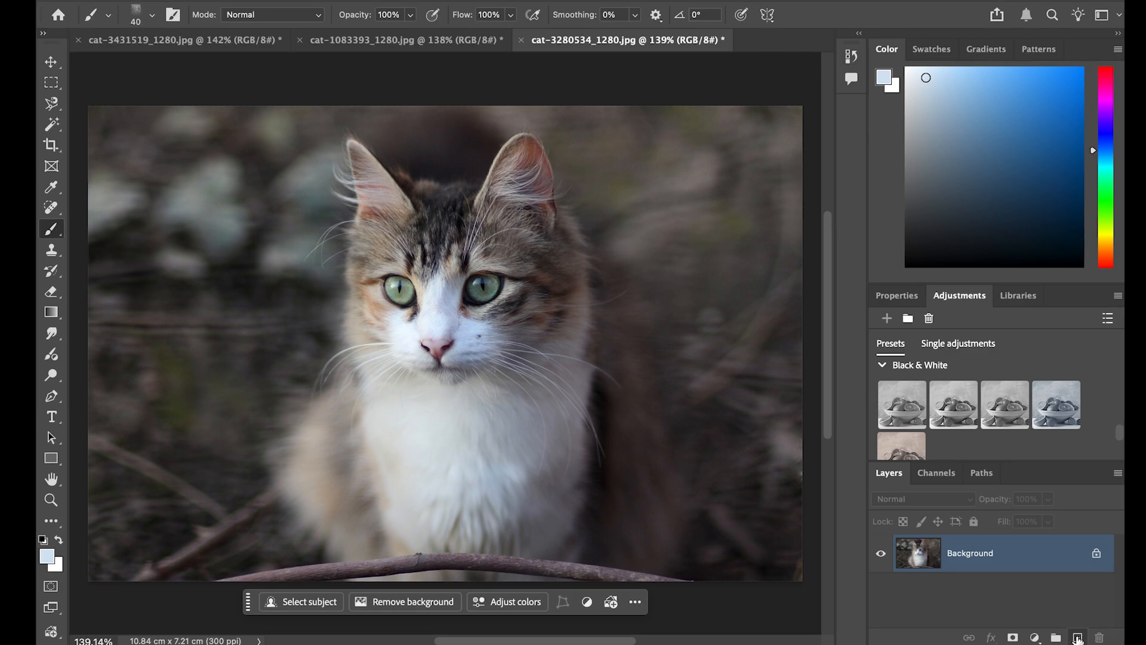
- Add a new layer above the Background of the green-eyed cat photo and set the brush to size 125 with 73% opacity
{"action": "left_click", "coordinate": [1077, 638]}
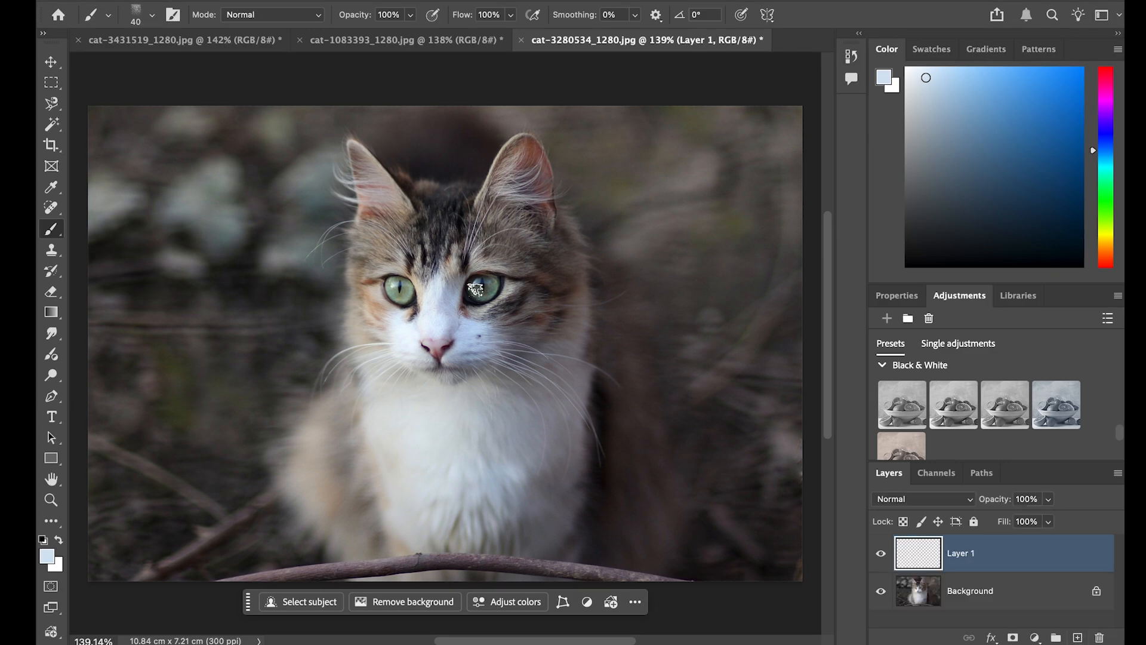
{"action": "left_click", "coordinate": [136, 16]}
{"action": "left_click", "coordinate": [136, 15]}
{"action": "left_click", "coordinate": [410, 14]}
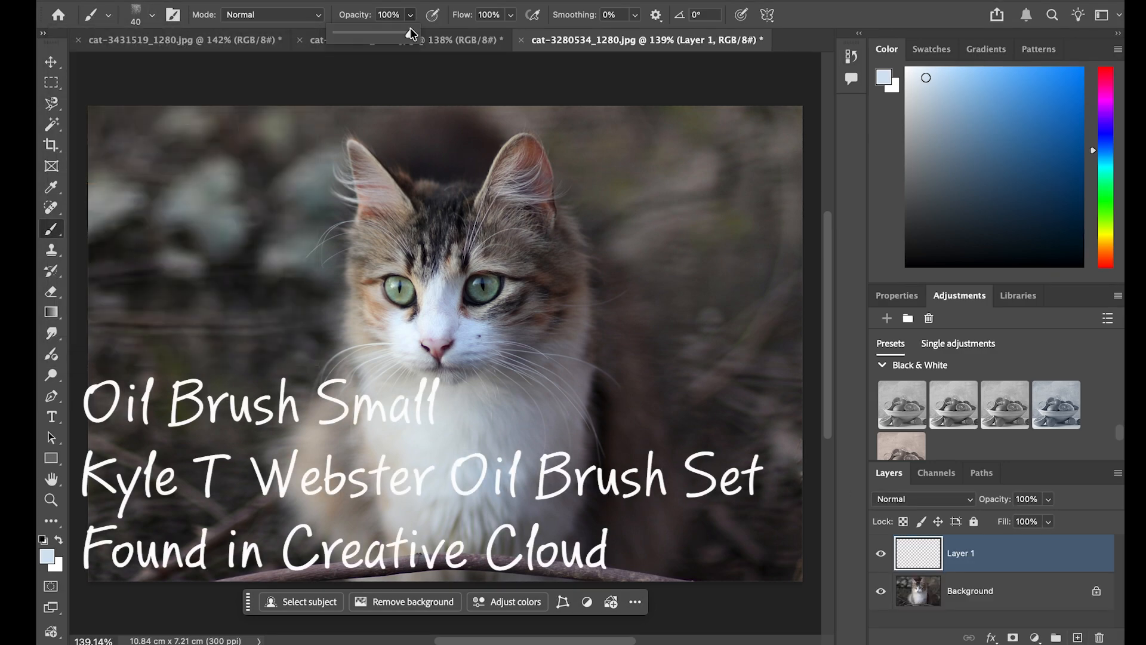
{"action": "left_click_drag", "start_coordinate": [413, 34], "coordinate": [392, 37]}
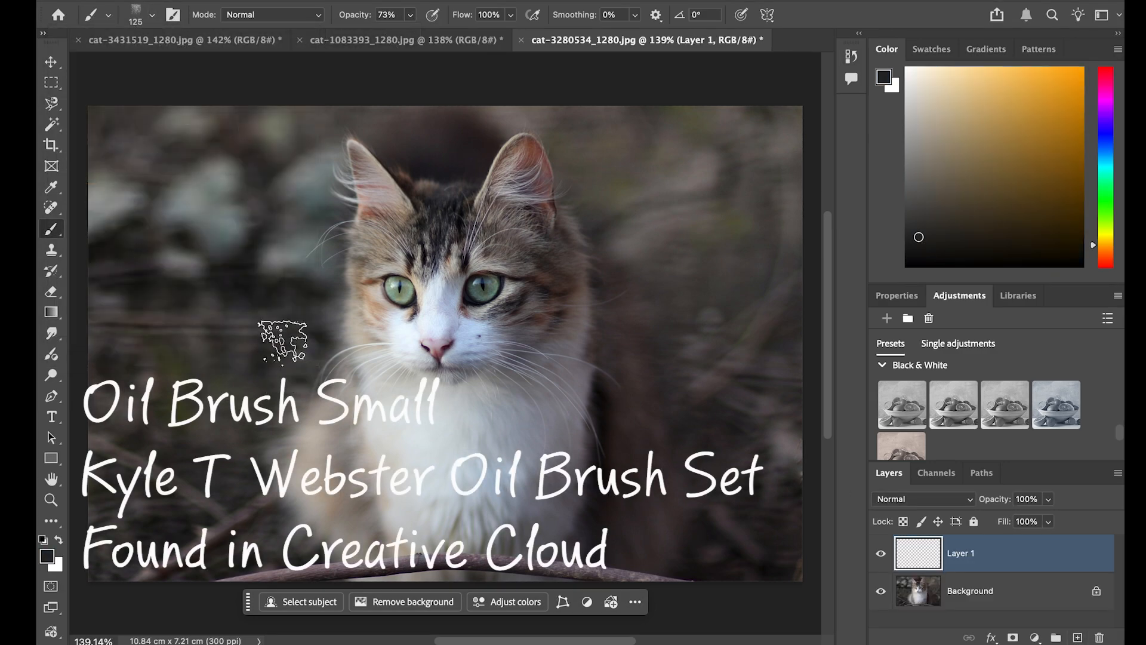
- Paint dark brush strokes on the new layer over the blurred background beside the cat's face and body
{"action": "mouse_move", "coordinate": [283, 341]}
{"action": "left_mouse_down"}
{"action": "mouse_move", "coordinate": [221, 385]}
{"action": "mouse_move", "coordinate": [184, 379]}
{"action": "mouse_move", "coordinate": [127, 525]}
{"action": "left_mouse_up"}
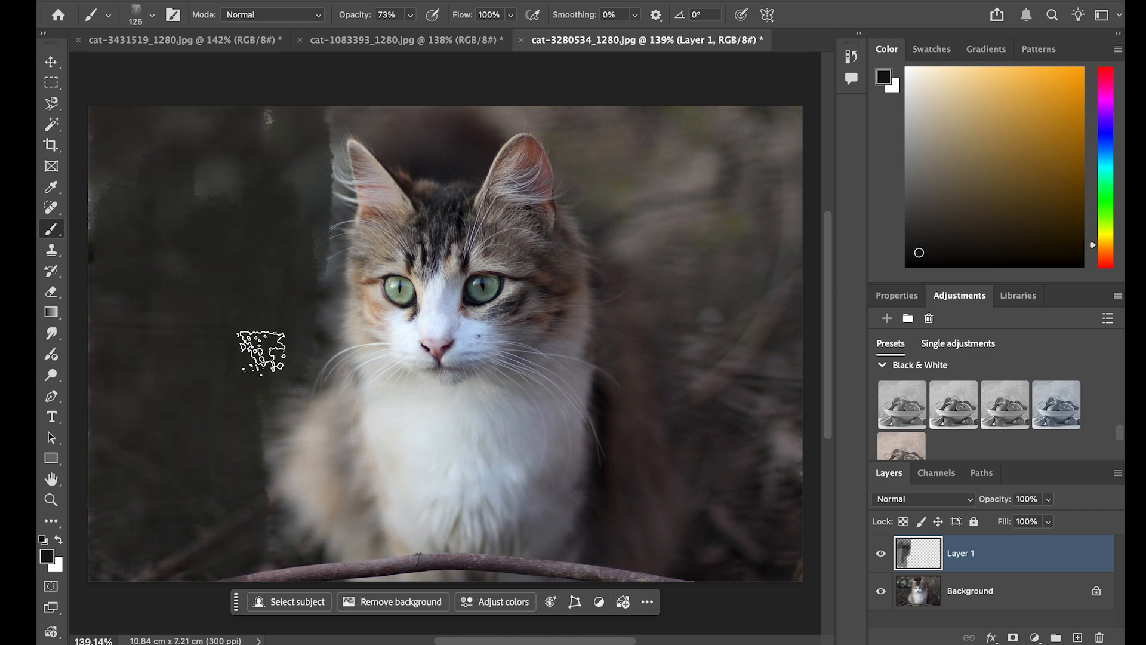
{"action": "mouse_move", "coordinate": [256, 345]}
{"action": "left_mouse_down"}
{"action": "mouse_move", "coordinate": [225, 378]}
{"action": "mouse_move", "coordinate": [204, 460]}
{"action": "mouse_move", "coordinate": [163, 466]}
{"action": "mouse_move", "coordinate": [159, 519]}
{"action": "left_mouse_up"}
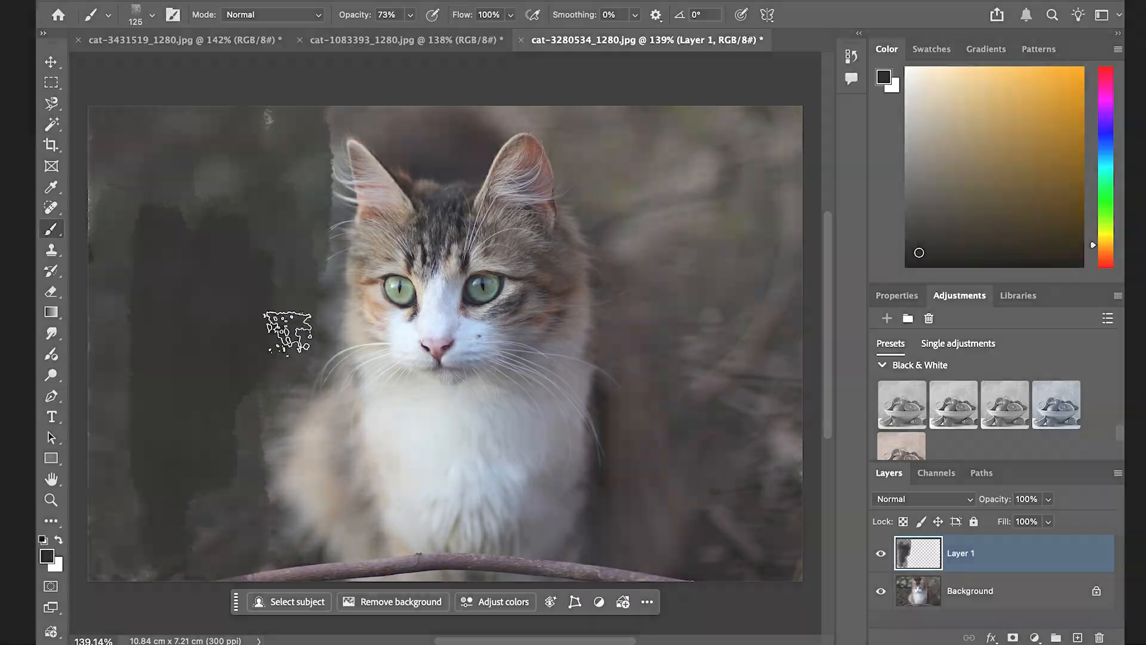